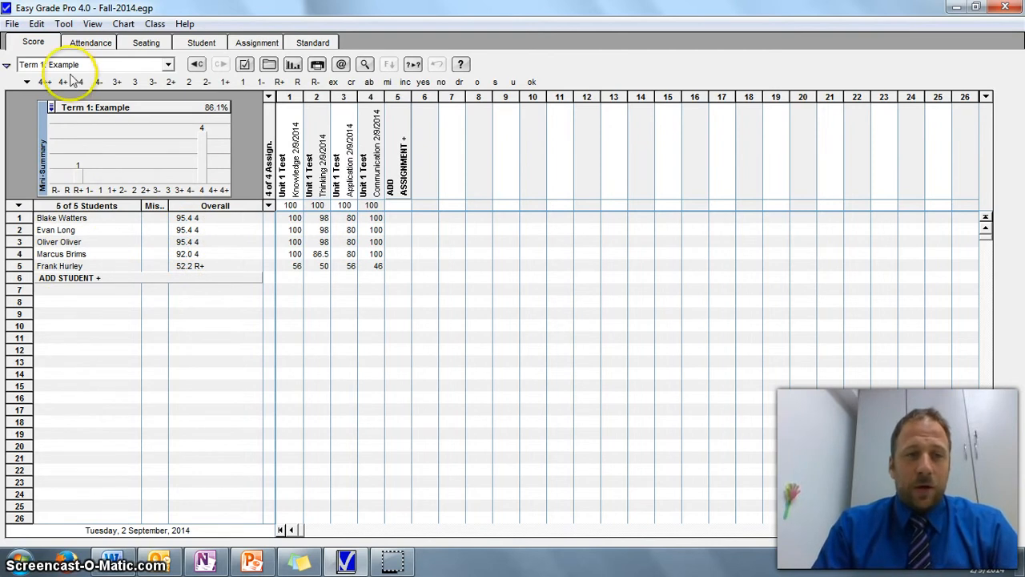
Open the email and internet reports dialog, show the student list and choose Email Student Reports as the action
left_click(13, 24)
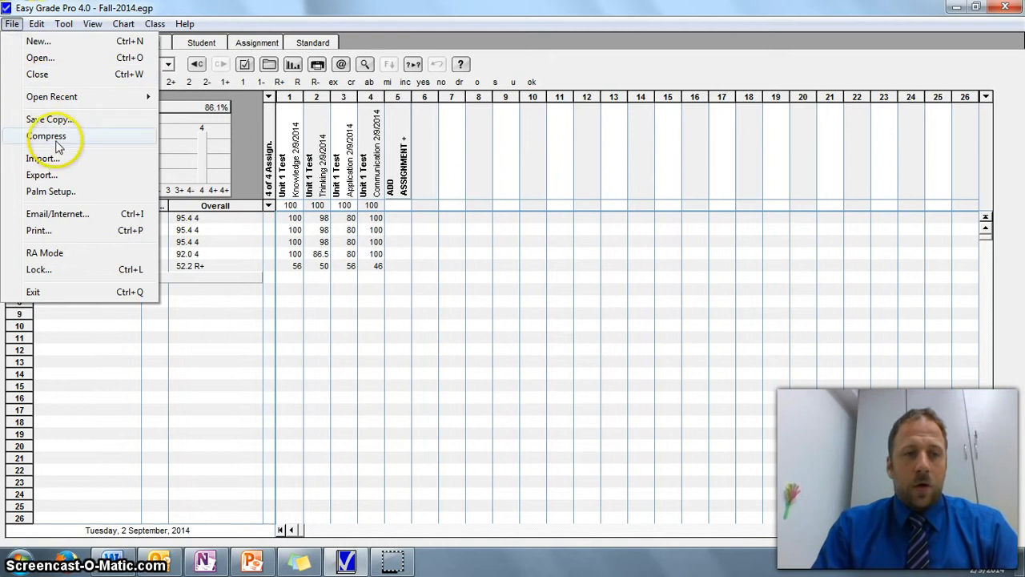
left_click(84, 214)
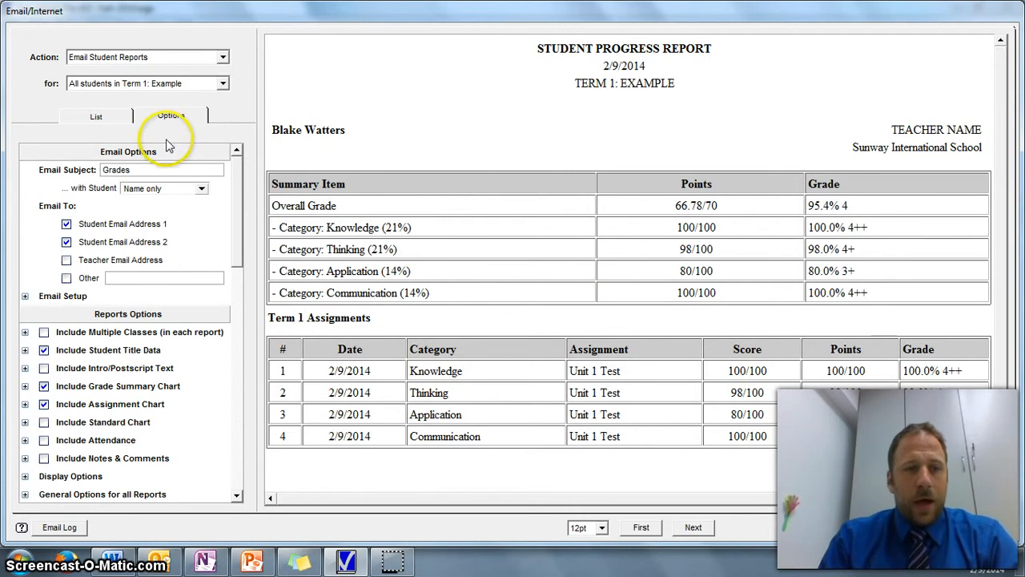
left_click(122, 136)
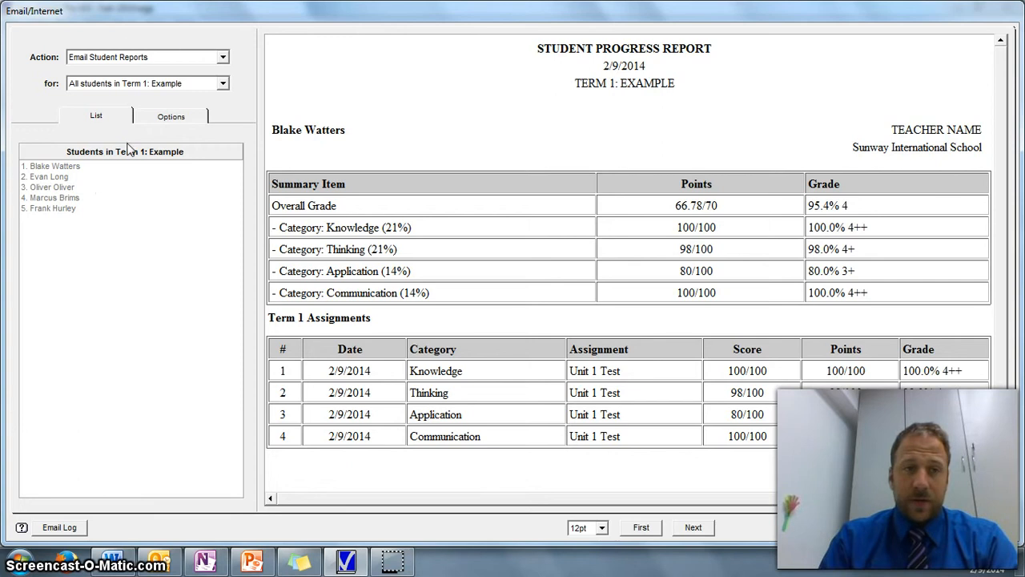
left_click(147, 60)
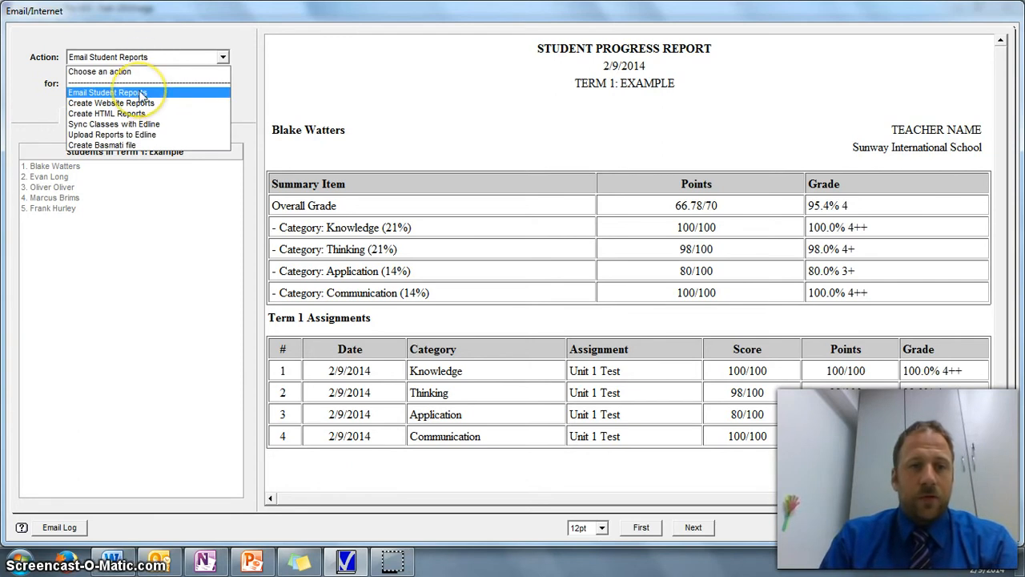
left_click(140, 93)
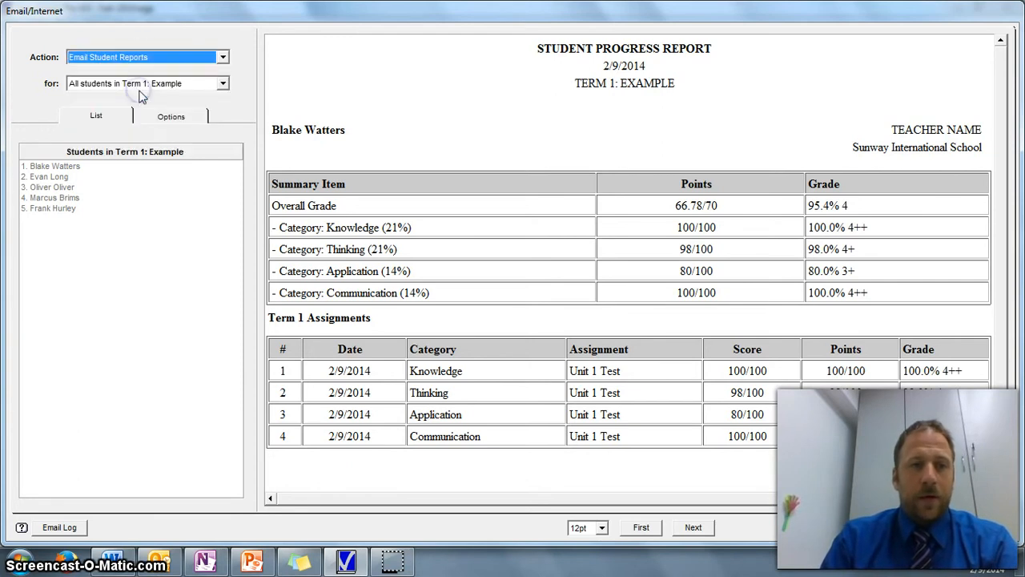
Limit the reports to students selected in the list and select the third student
left_click(133, 85)
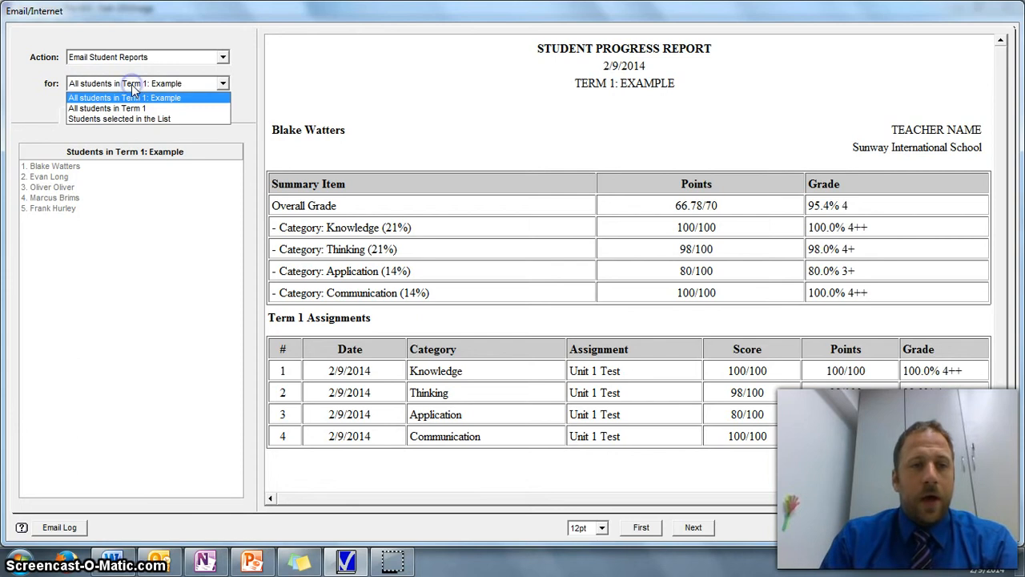
left_click(175, 98)
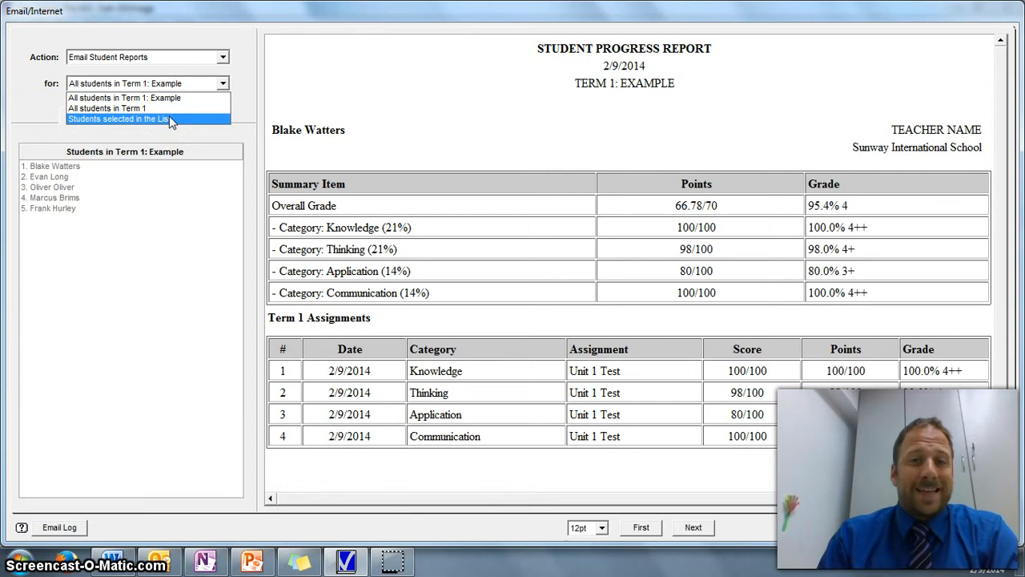
left_click(169, 118)
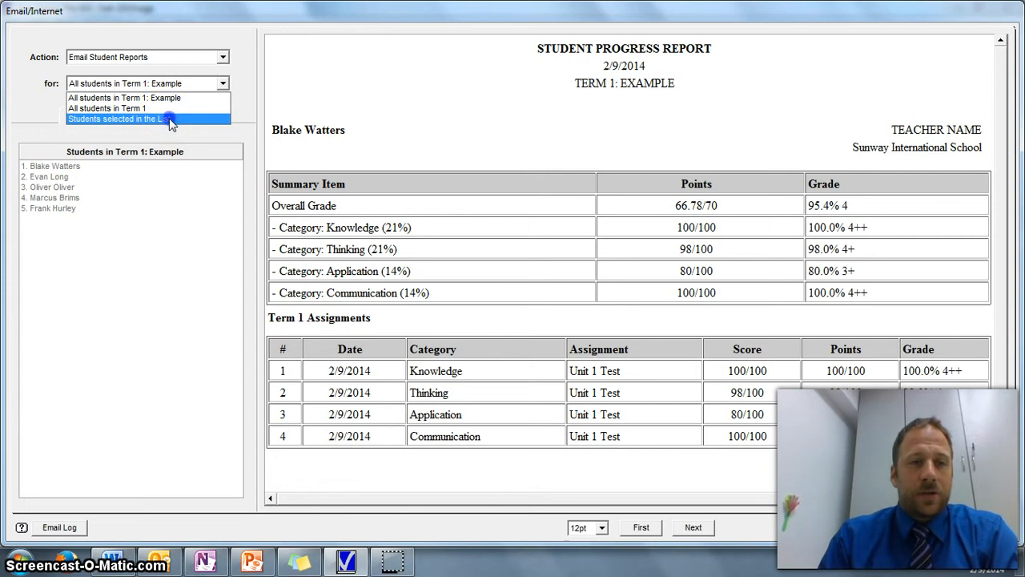
left_click(58, 189)
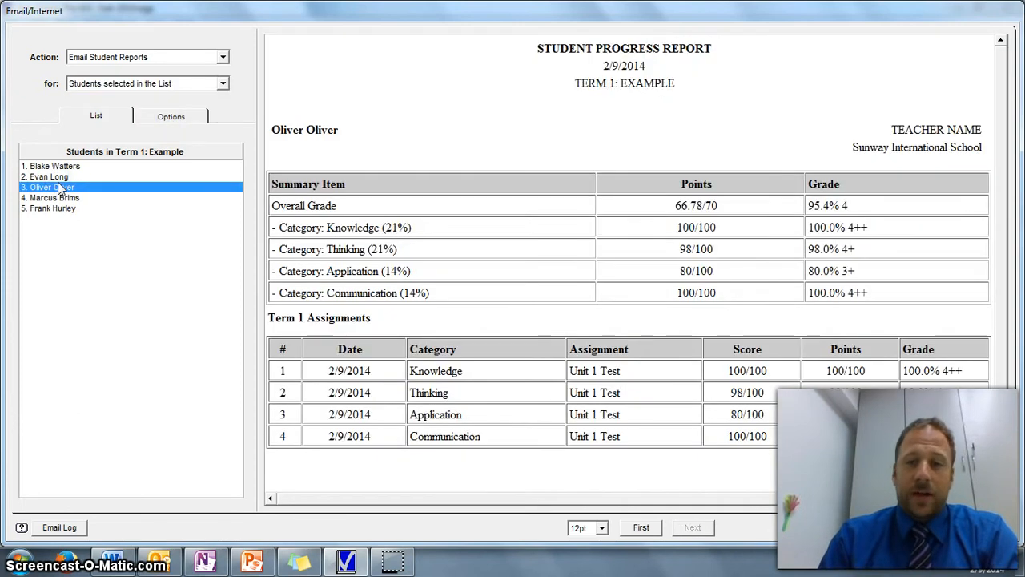
Target all students in Term 1: Example and set the email subject to include the student's name only
left_click(169, 84)
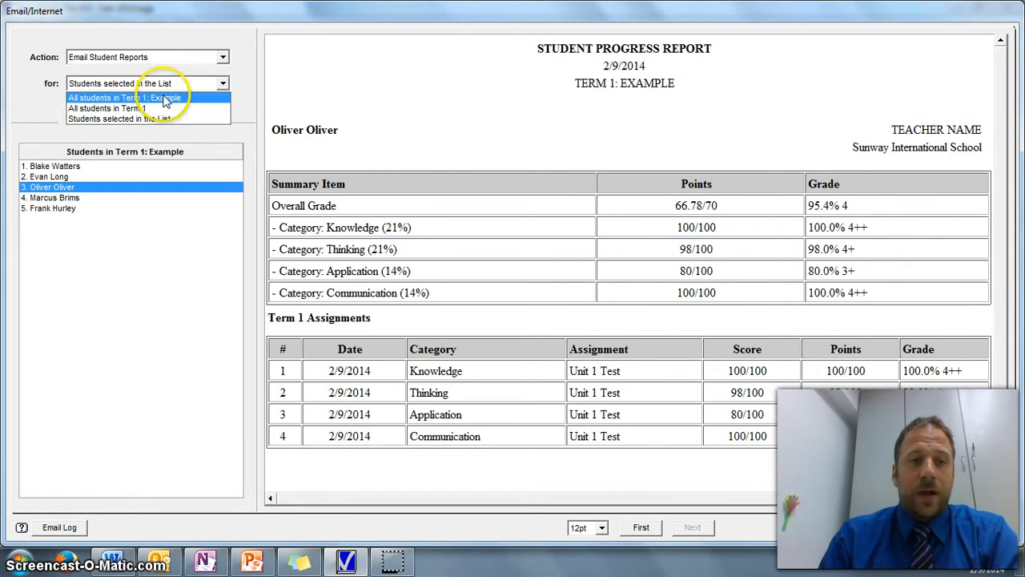
left_click(162, 97)
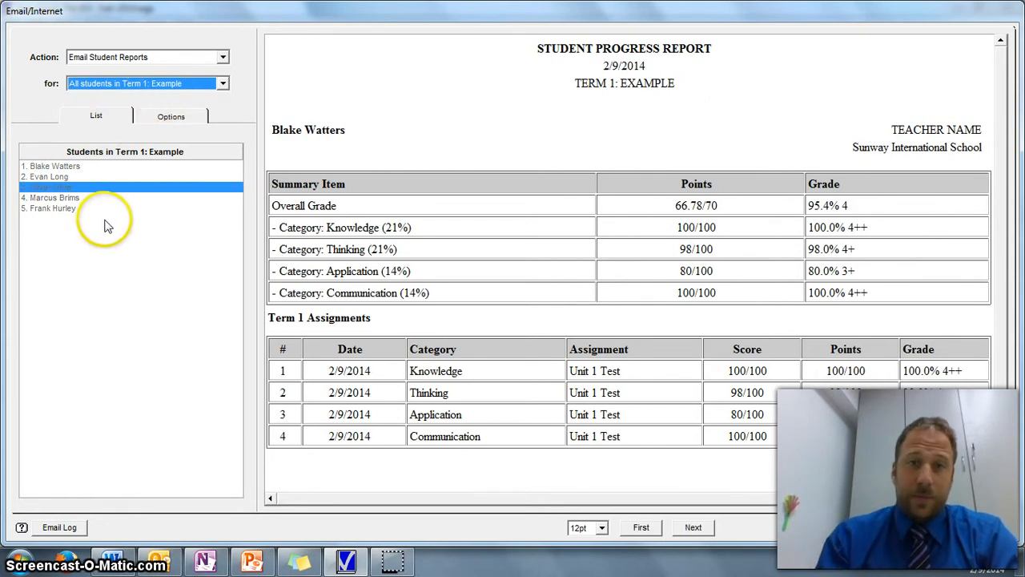
left_click(165, 116)
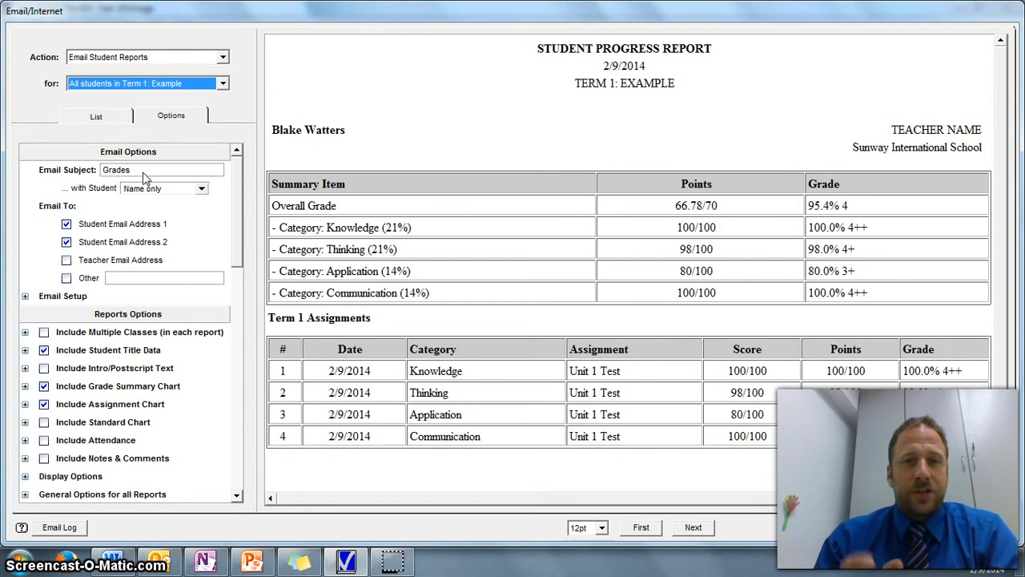
left_click(191, 191)
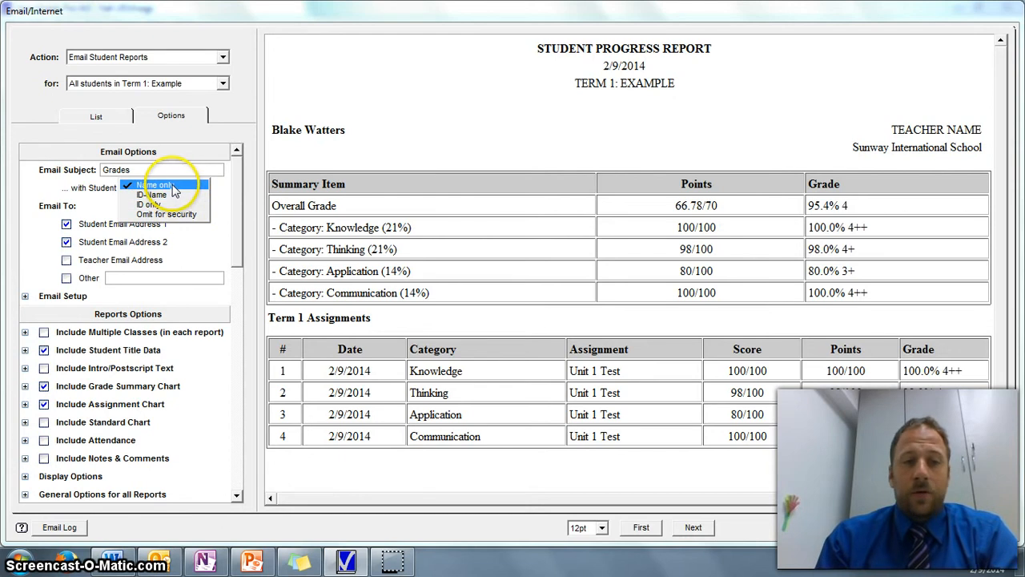
left_click(173, 185)
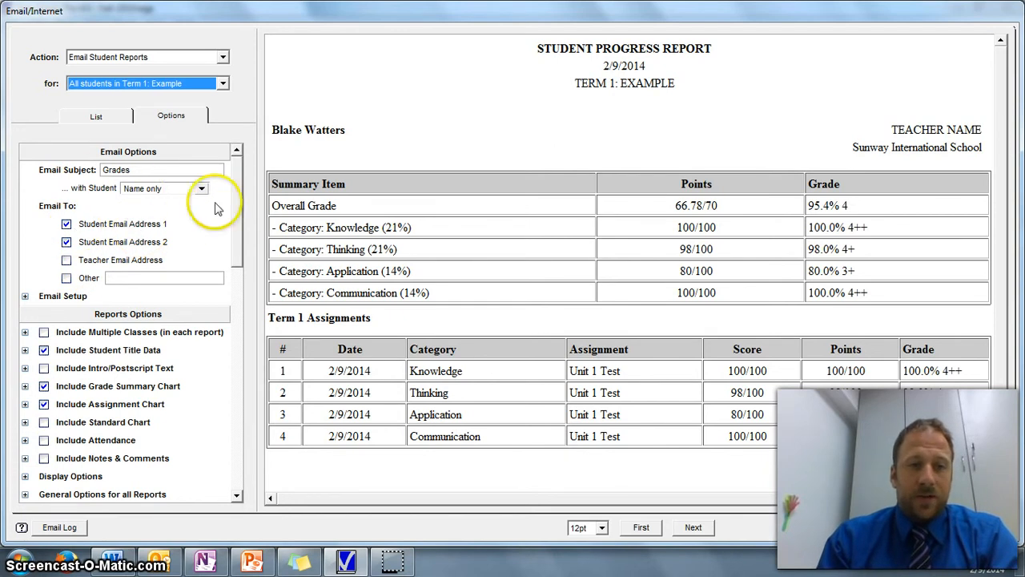
Expand the email setup and examine the teacher email, teacher name and SMTP server fields
left_click(25, 297)
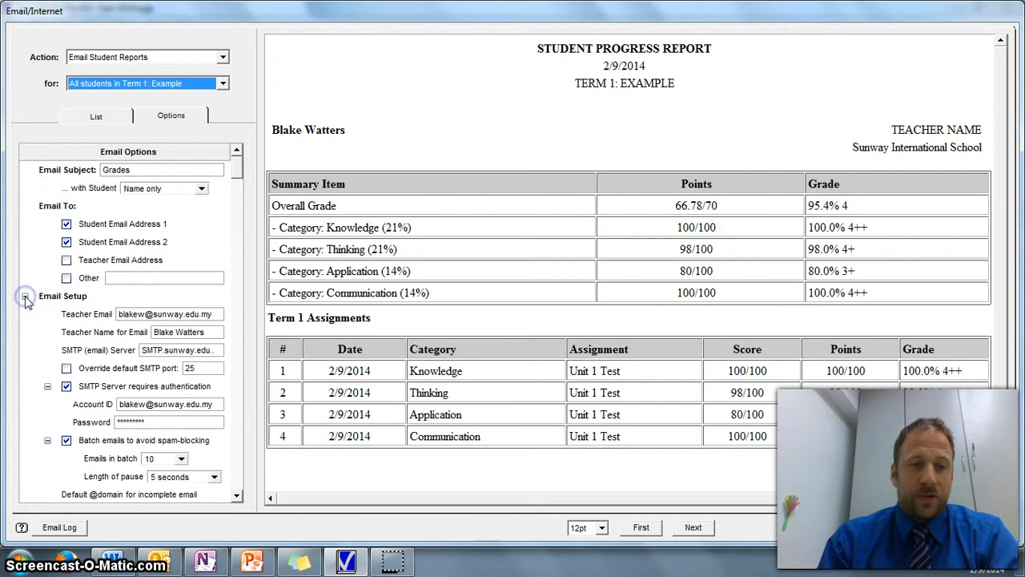
left_click(238, 494)
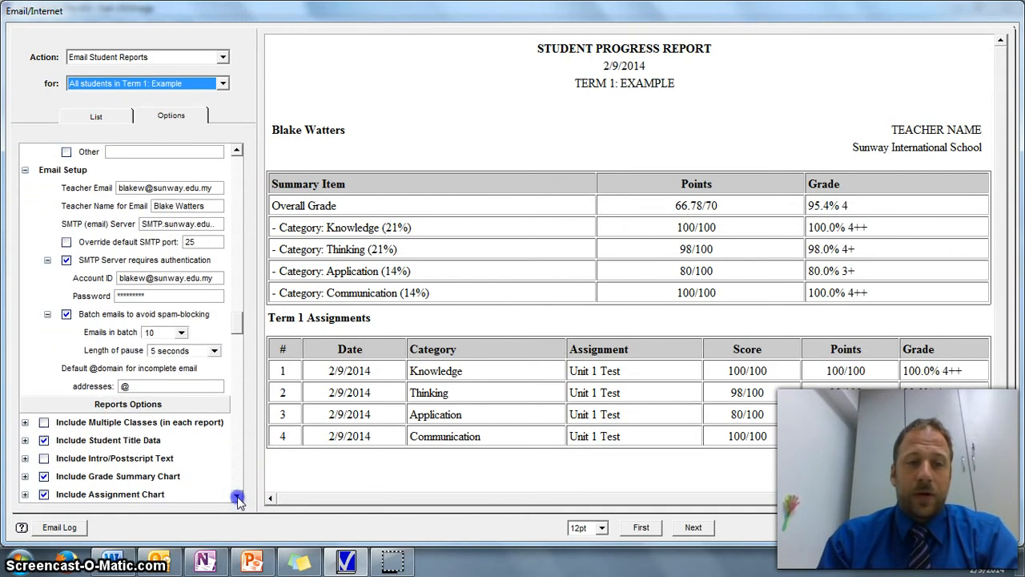
left_click(238, 497)
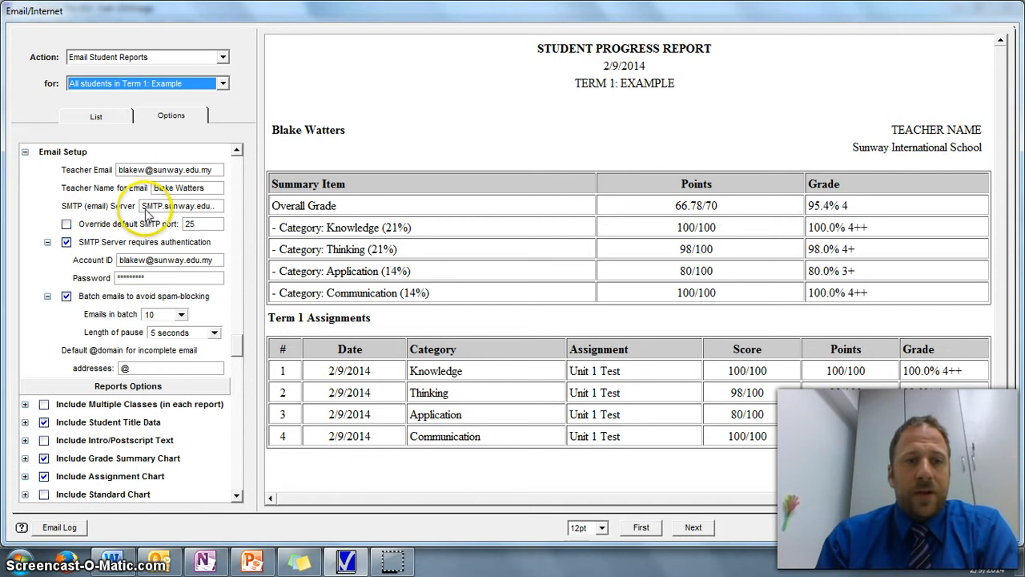
double_click(213, 207)
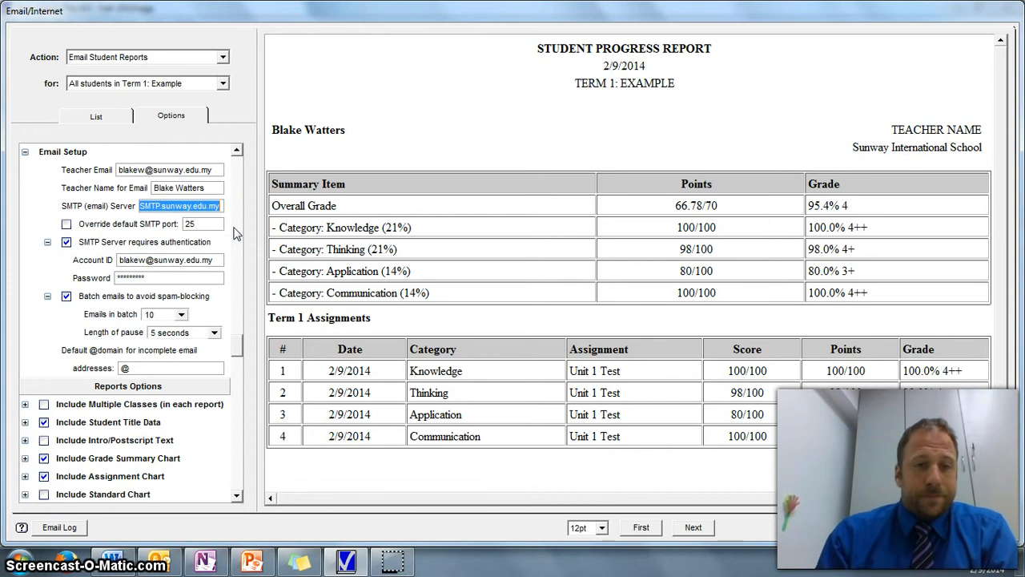
key("Delete")
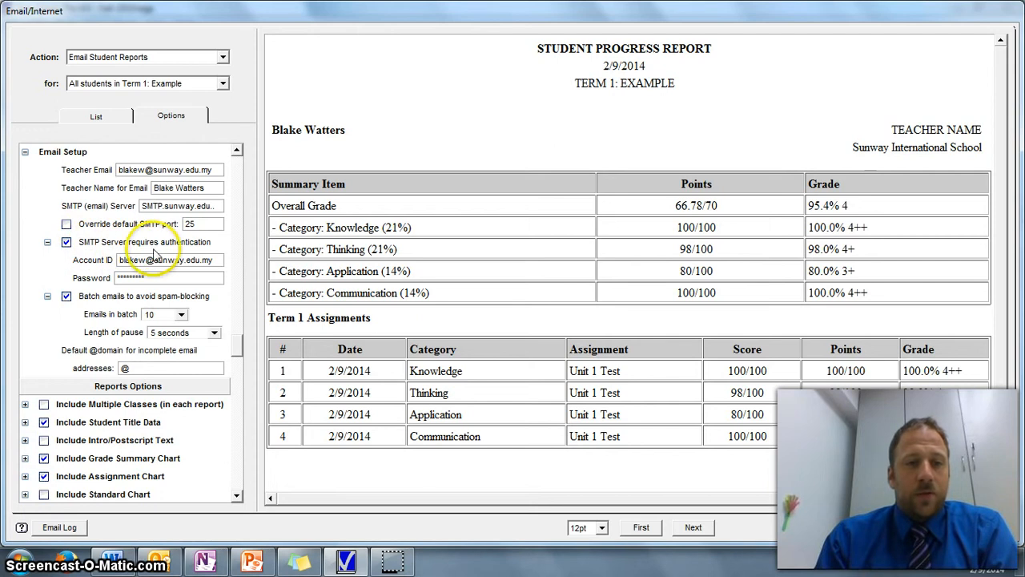
Review the SMTP authentication, email batching and recipient settings, and collapse the email setup
left_click(237, 497)
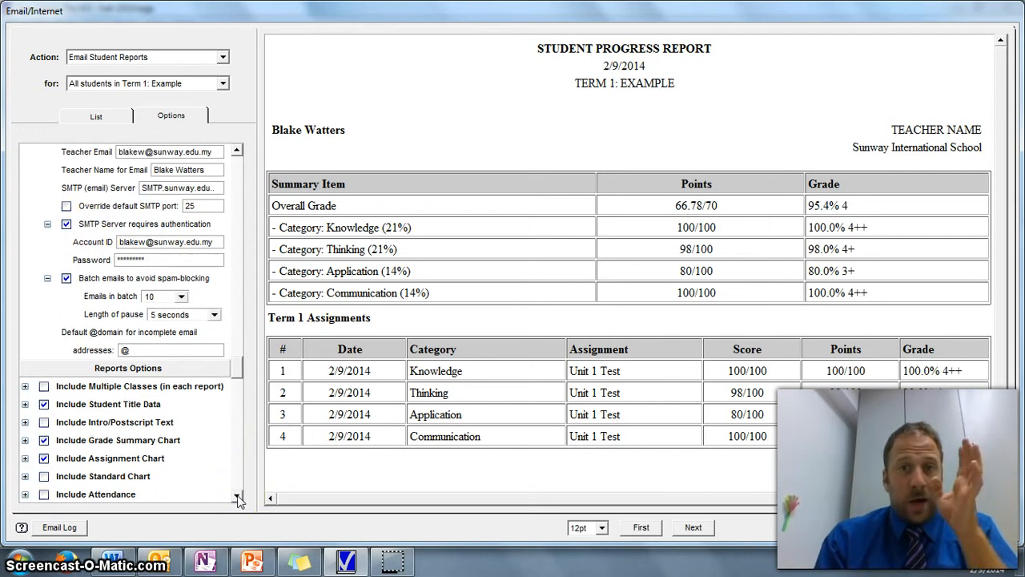
left_click(237, 497)
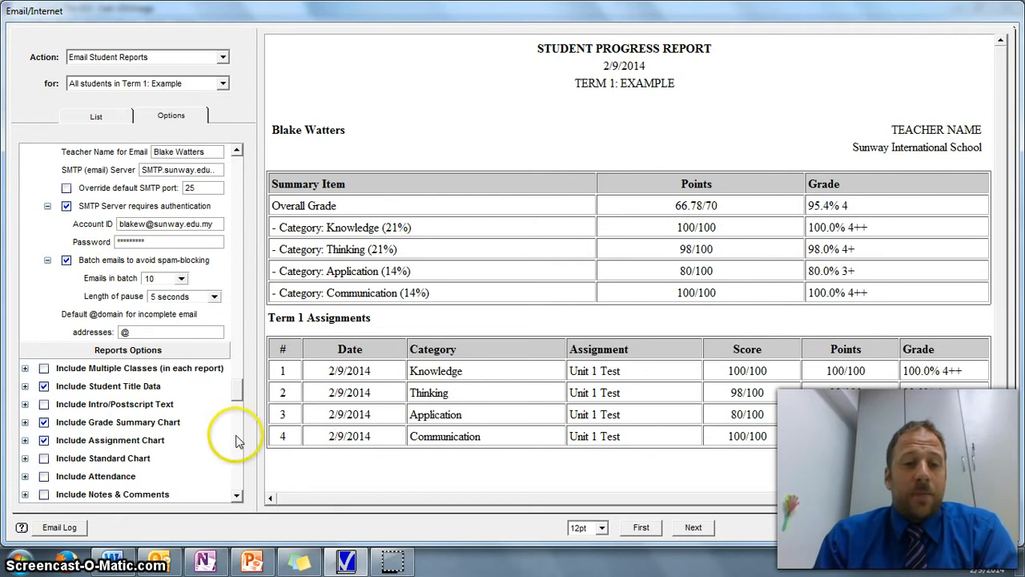
left_click(237, 494)
left_click(238, 494)
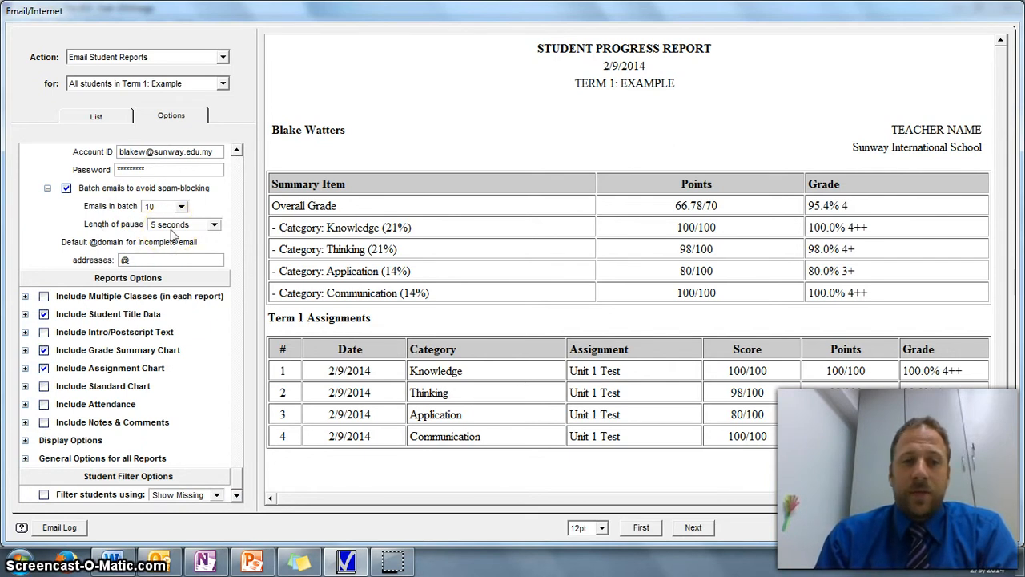
left_click(236, 151)
left_click(237, 152)
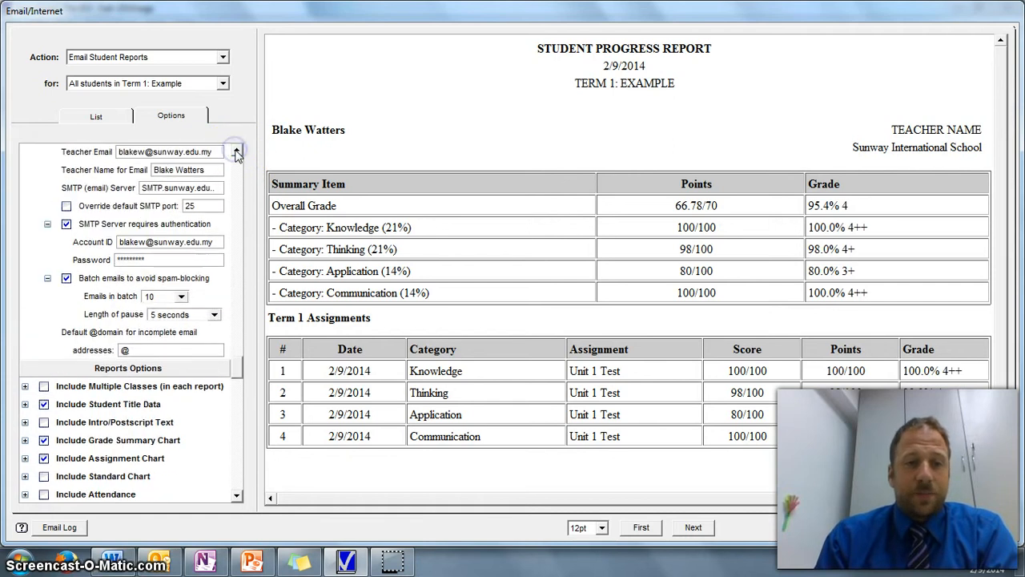
left_click(236, 151)
left_click(237, 151)
left_click(237, 151)
left_click(236, 152)
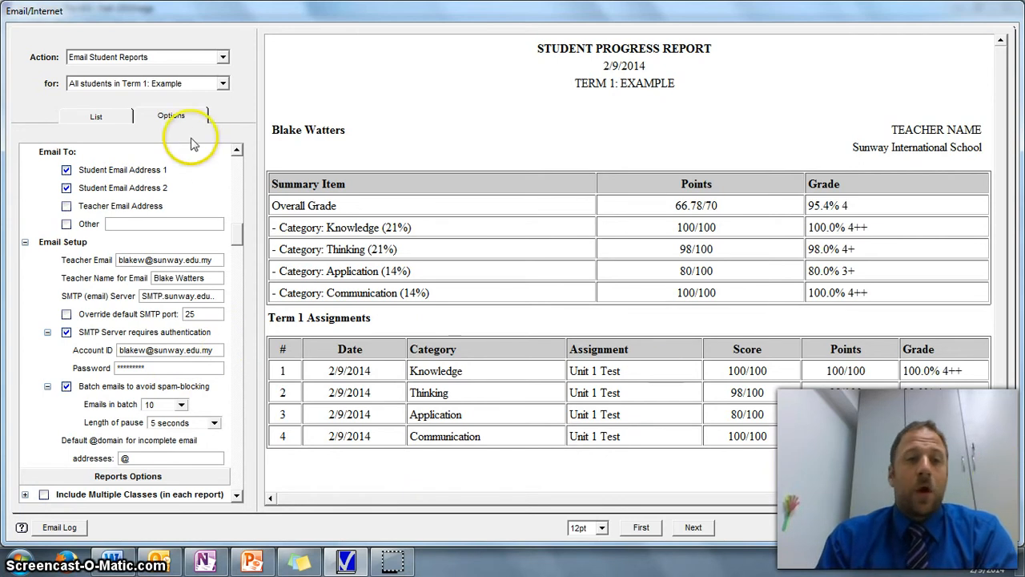
mouse_move(238, 240)
left_mouse_down()
mouse_move(240, 263)
mouse_move(239, 224)
left_mouse_up()
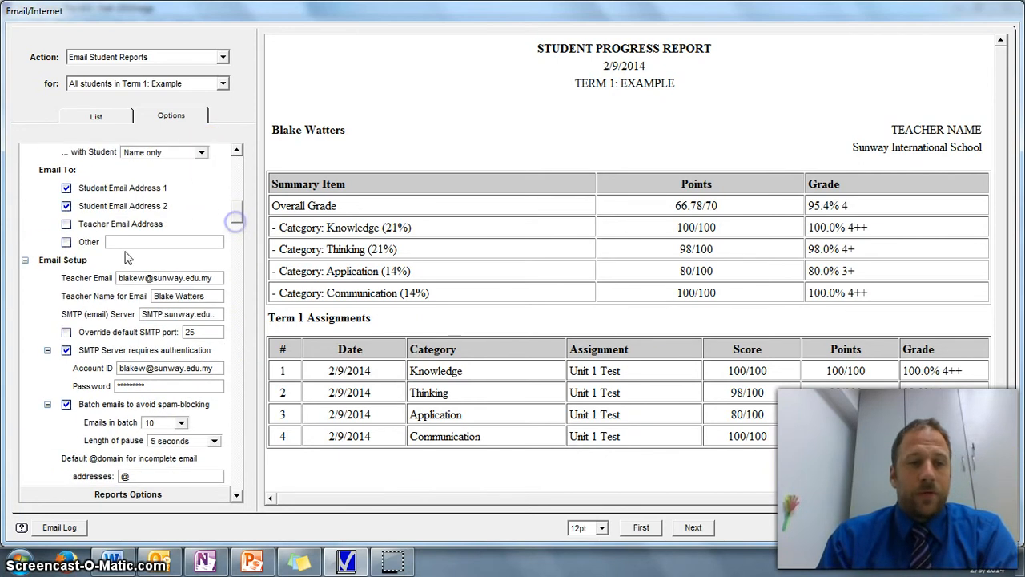
left_click(25, 260)
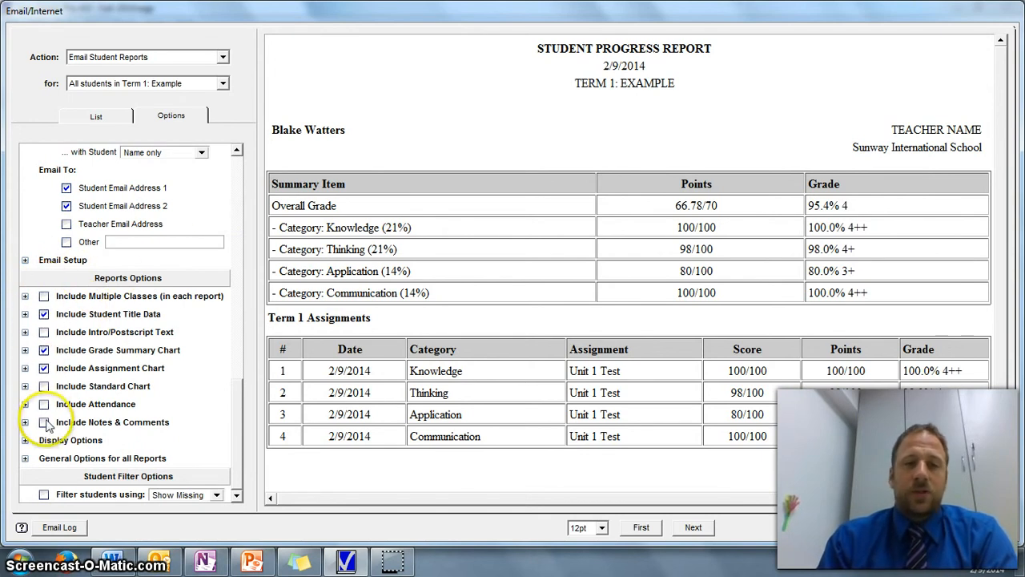
Preview the report with multiple classes included and with the grade summary and assignment charts excluded, restoring each option
left_click(43, 297)
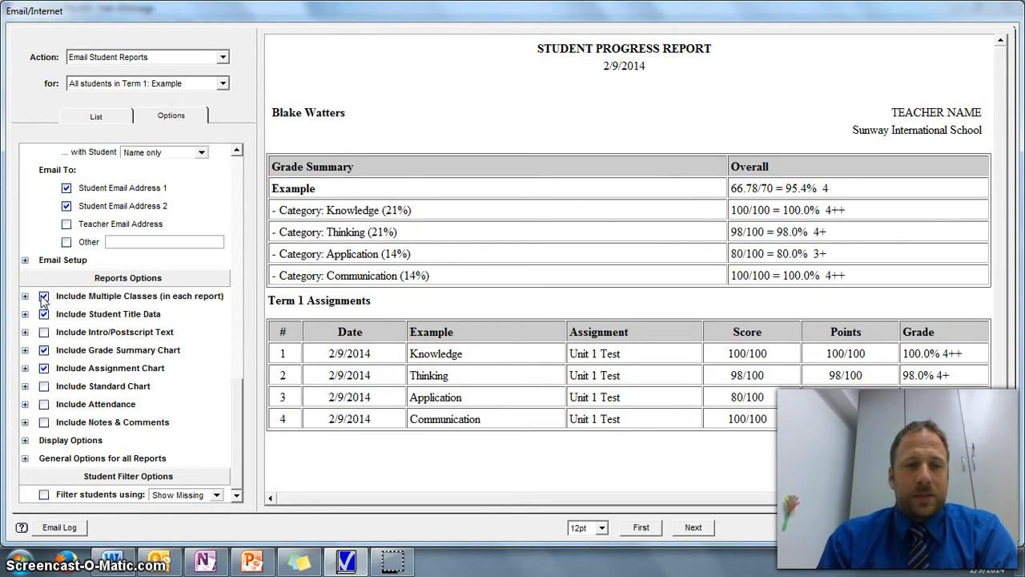
left_click(43, 297)
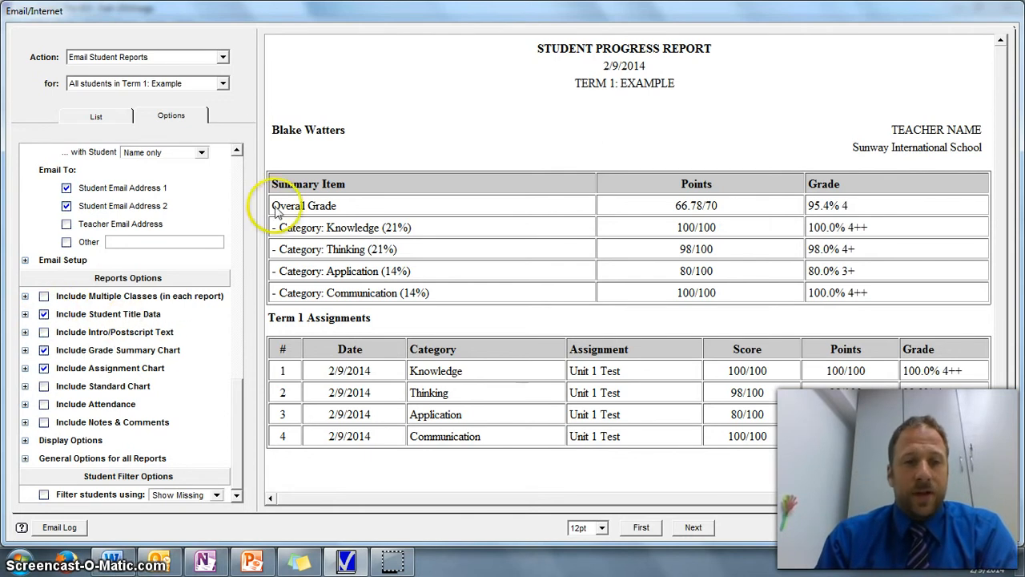
left_click(44, 333)
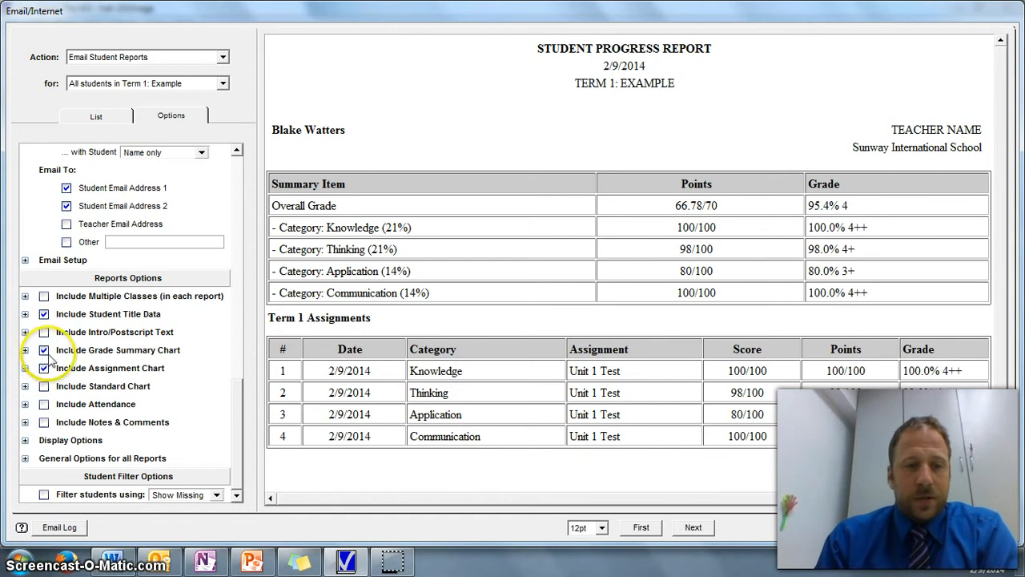
left_click(44, 350)
left_click(44, 350)
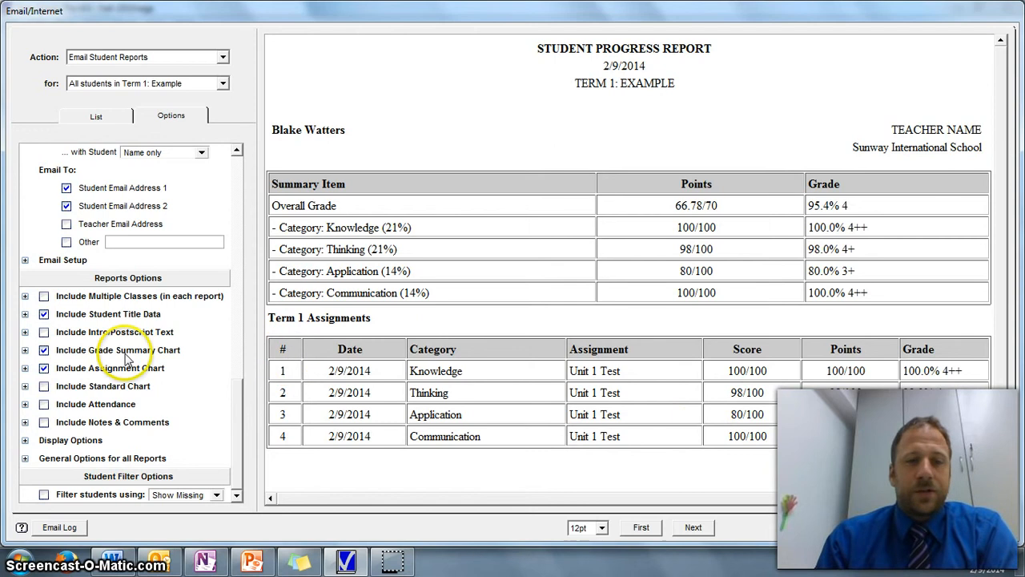
left_click(44, 368)
left_click(44, 368)
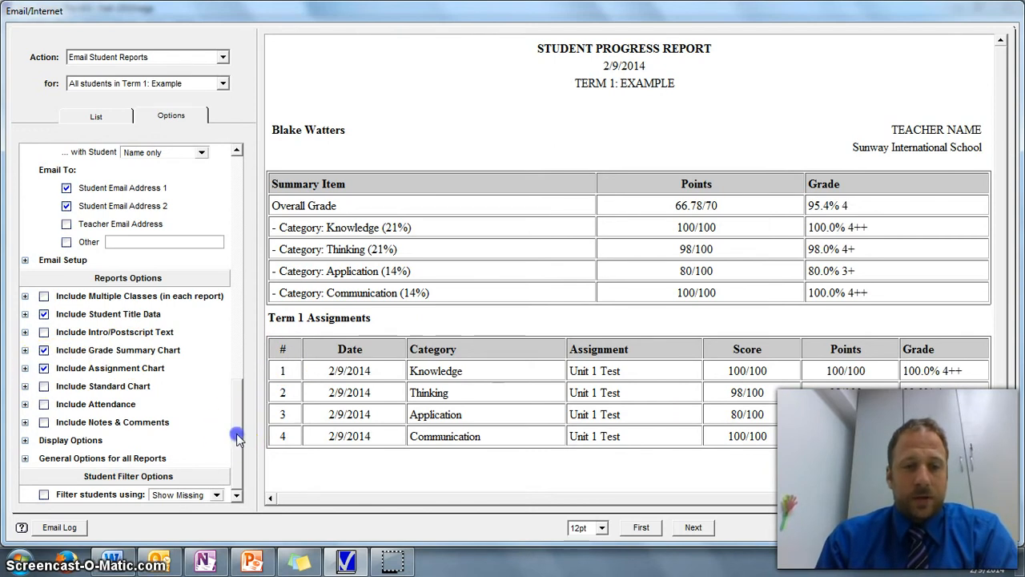
Close the email reports dialog and open the first student's record to view the email address fields
left_click_drag(231, 382, 244, 264)
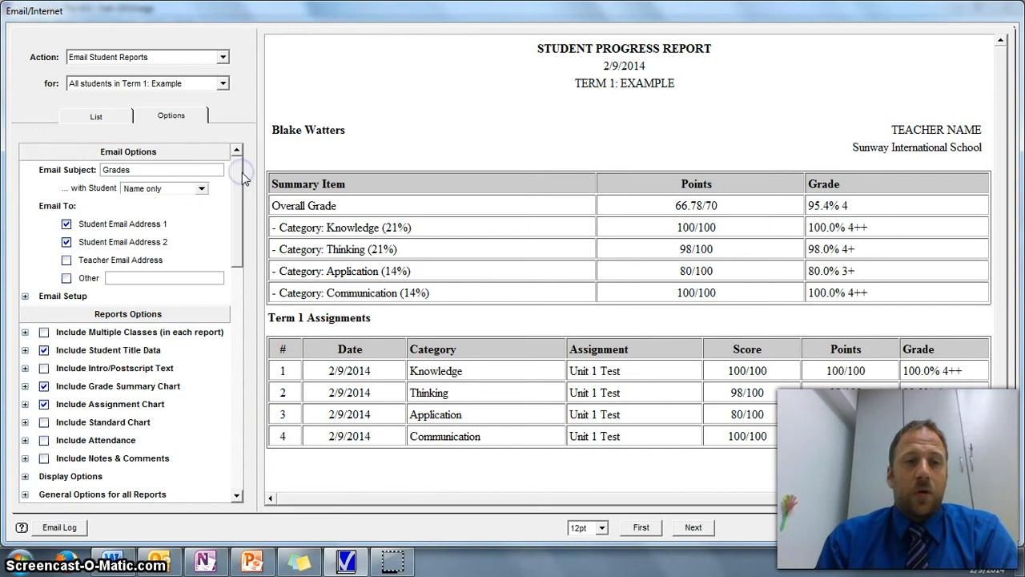
left_click(940, 527)
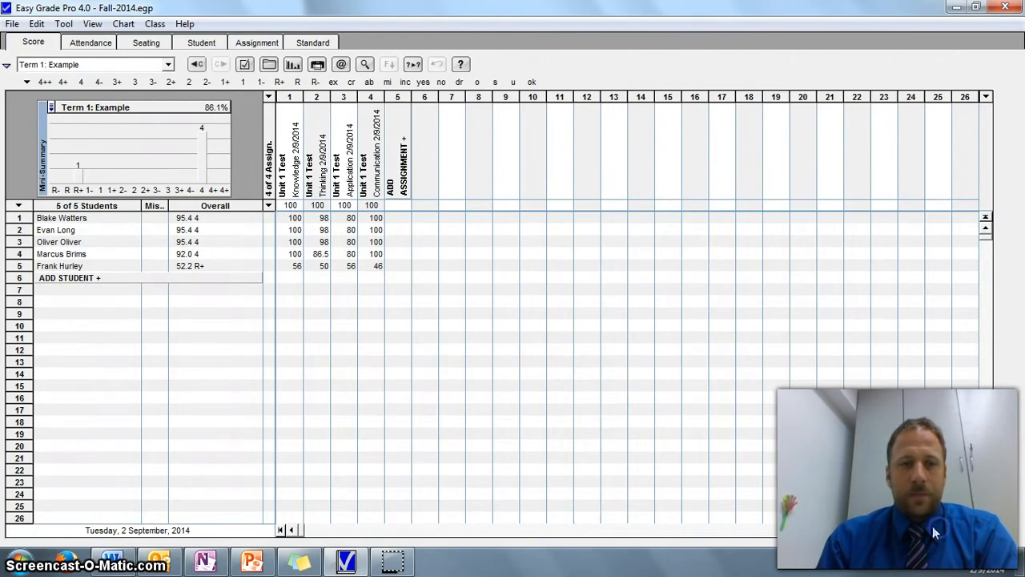
double_click(80, 218)
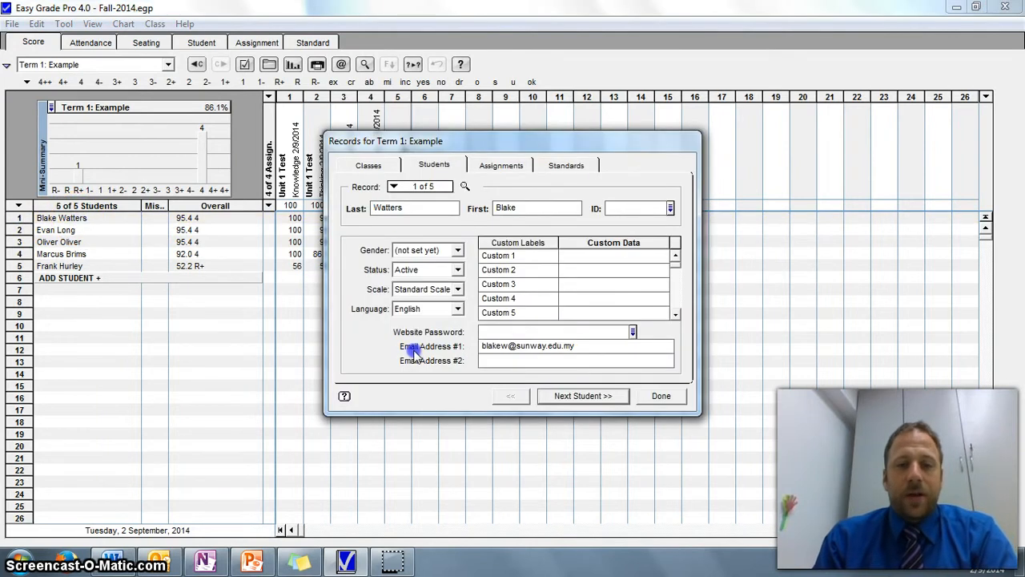
left_click_drag(468, 145, 206, 91)
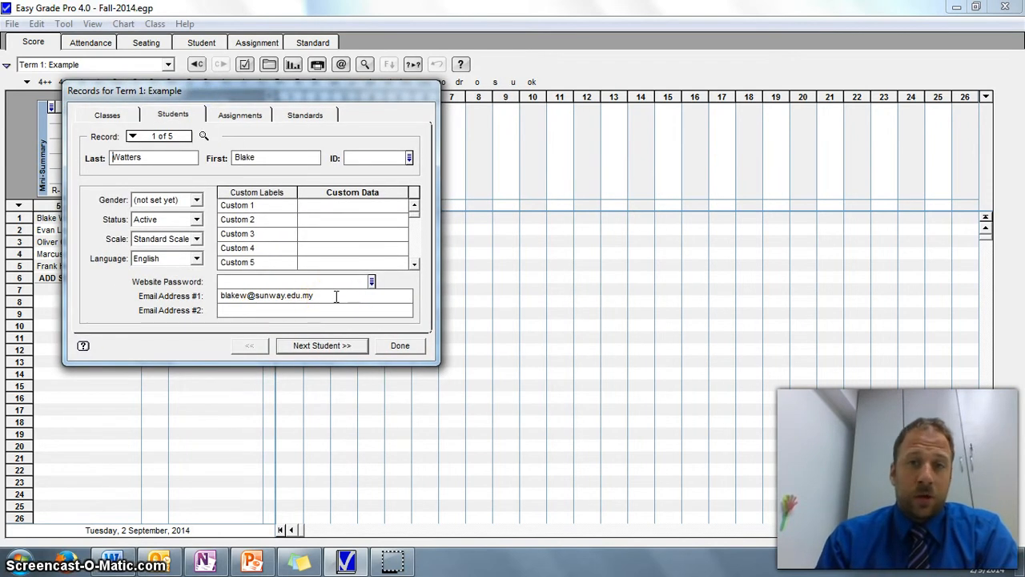
Examine the two email address fields across the student records, return to the first record, and close the records window
left_click(296, 311)
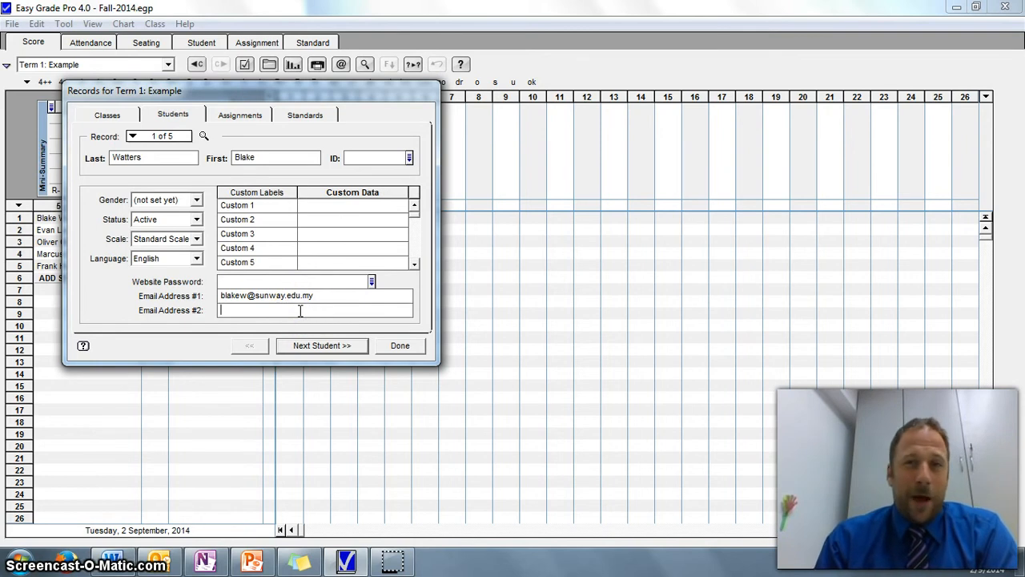
left_click(327, 312)
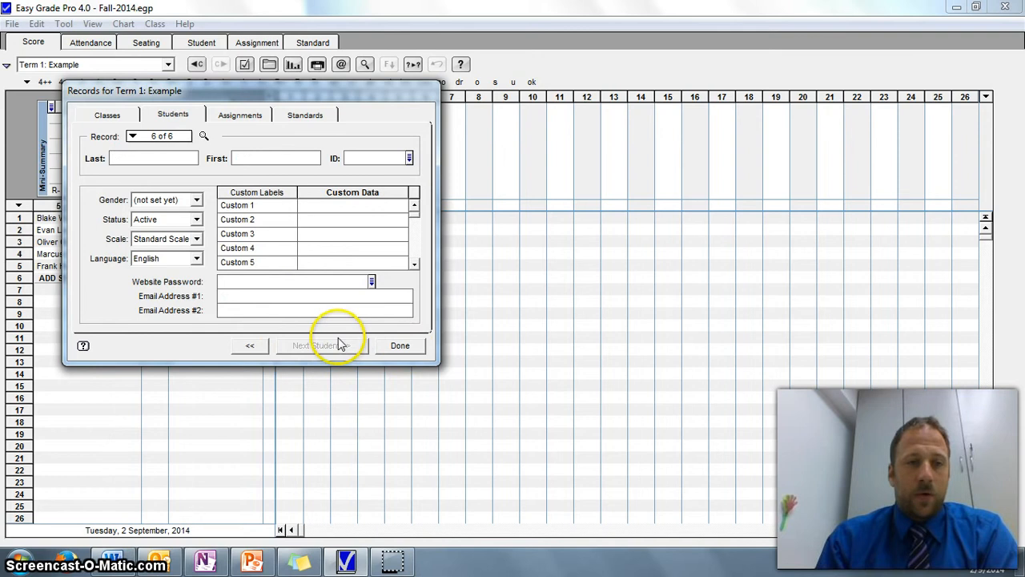
left_click(253, 346)
left_click(255, 346)
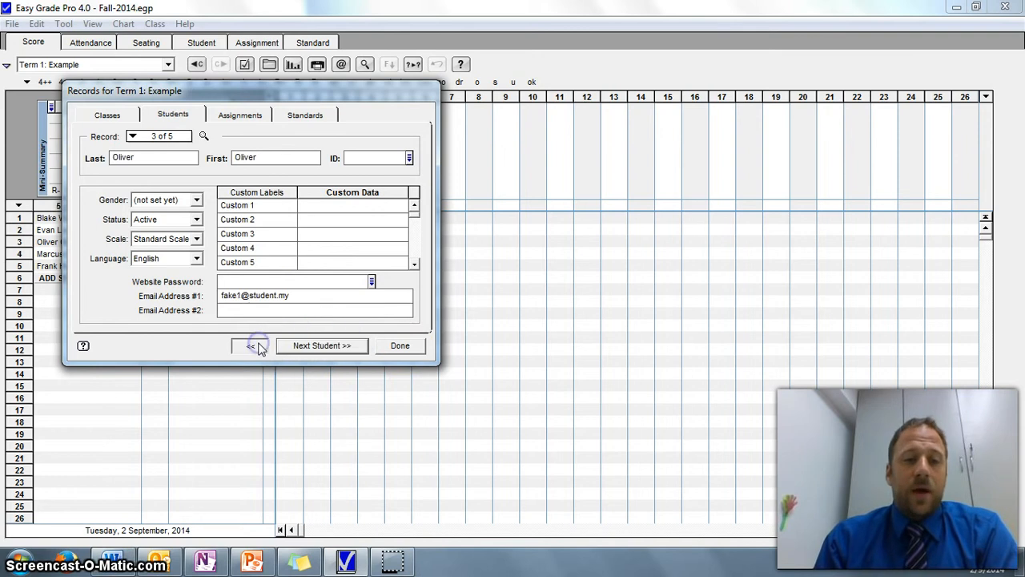
left_click(254, 346)
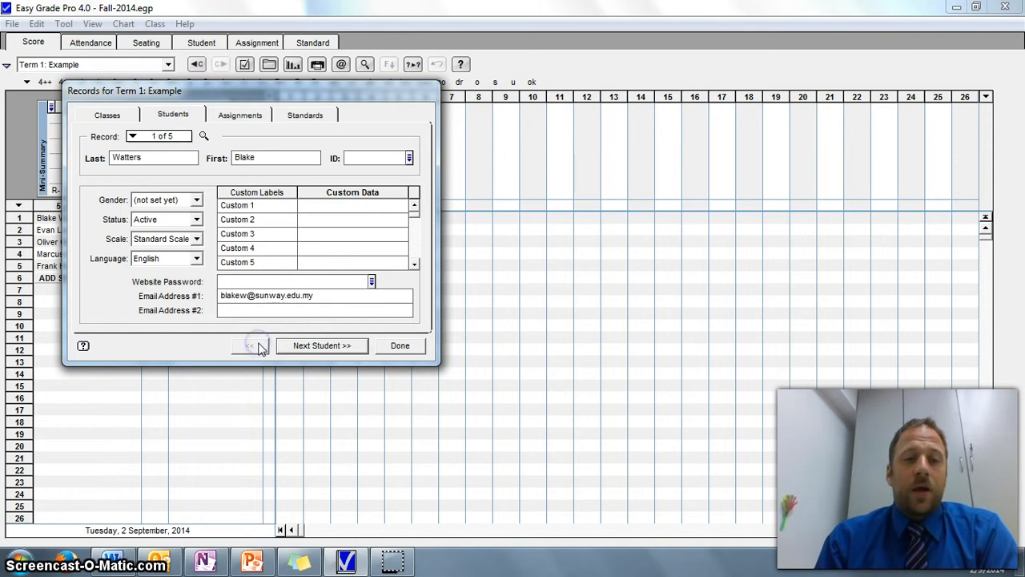
left_click(325, 309)
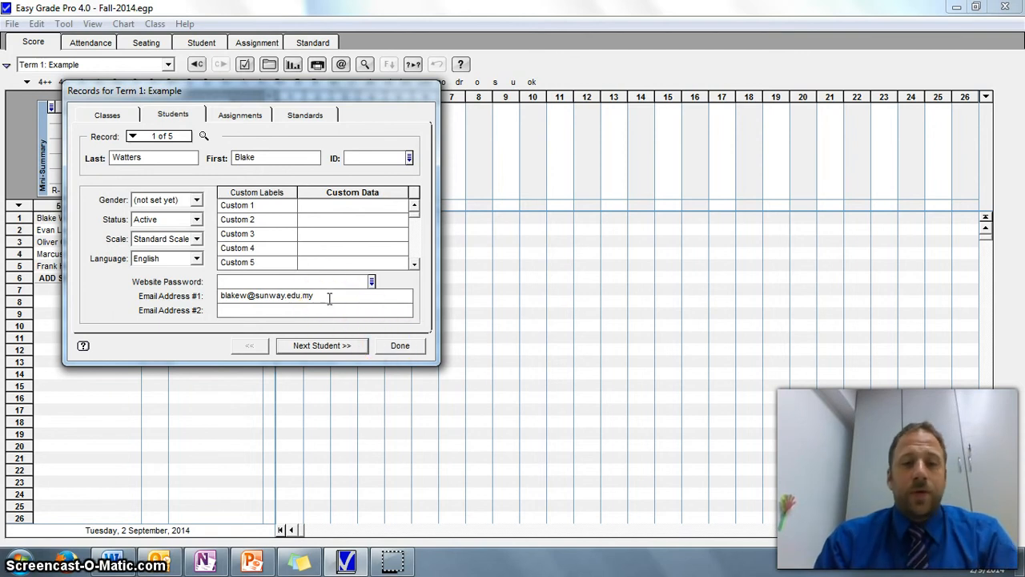
left_click(402, 346)
Reopen the email reports dialog, start emailing progress reports to all students in Term 1: Example, and decline to send them
left_click(12, 23)
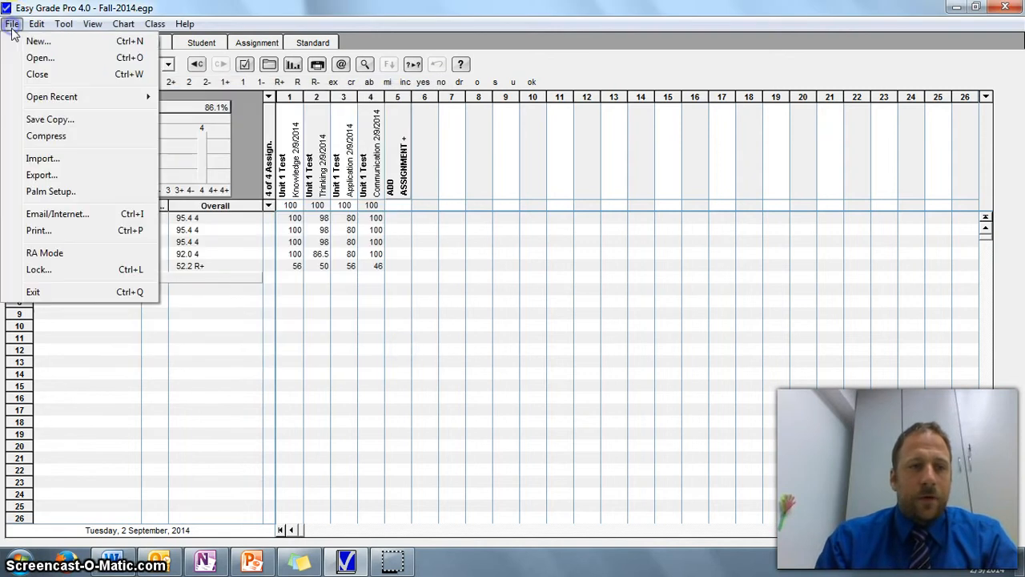
left_click(58, 214)
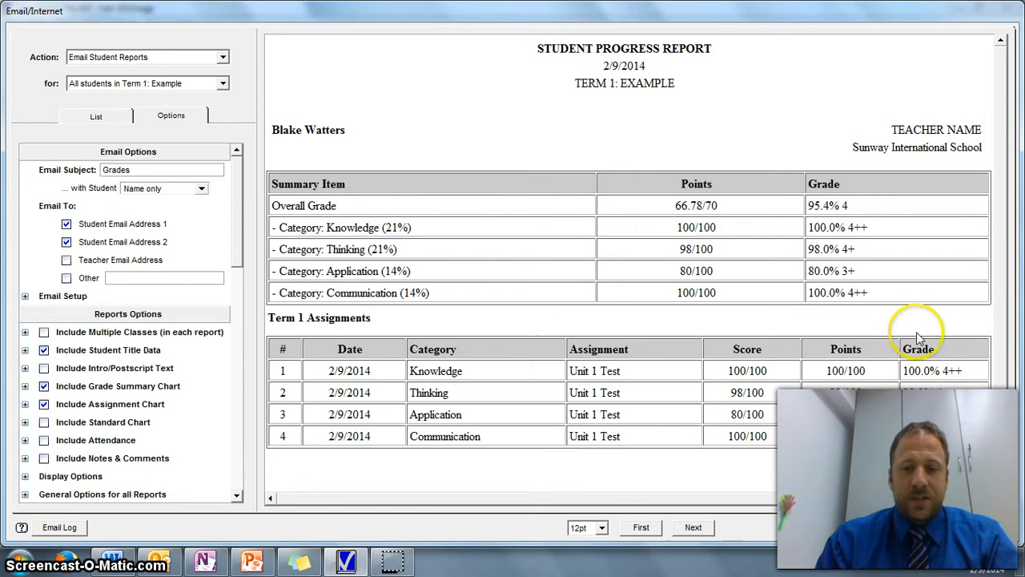
left_click(945, 528)
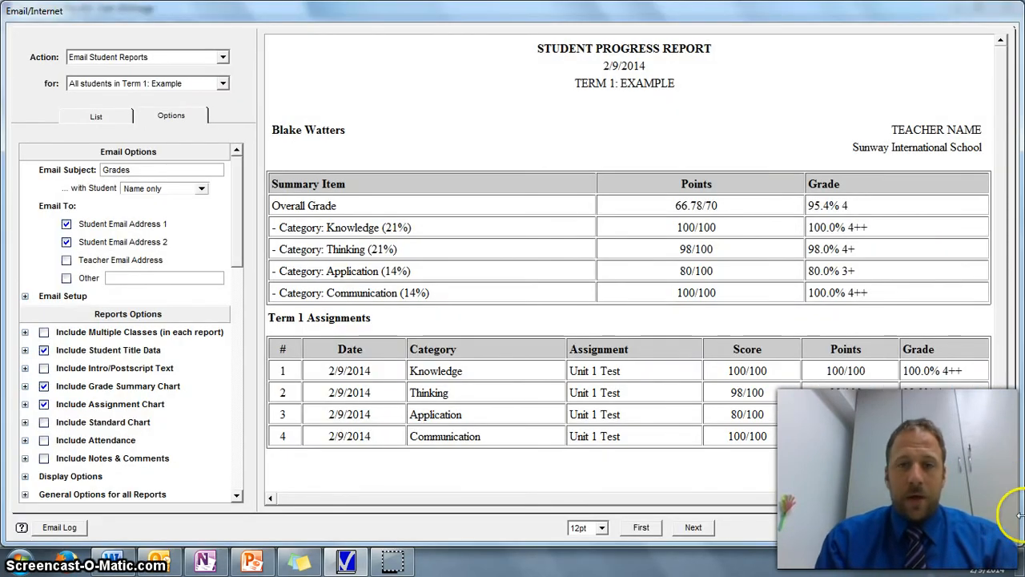
left_click(987, 527)
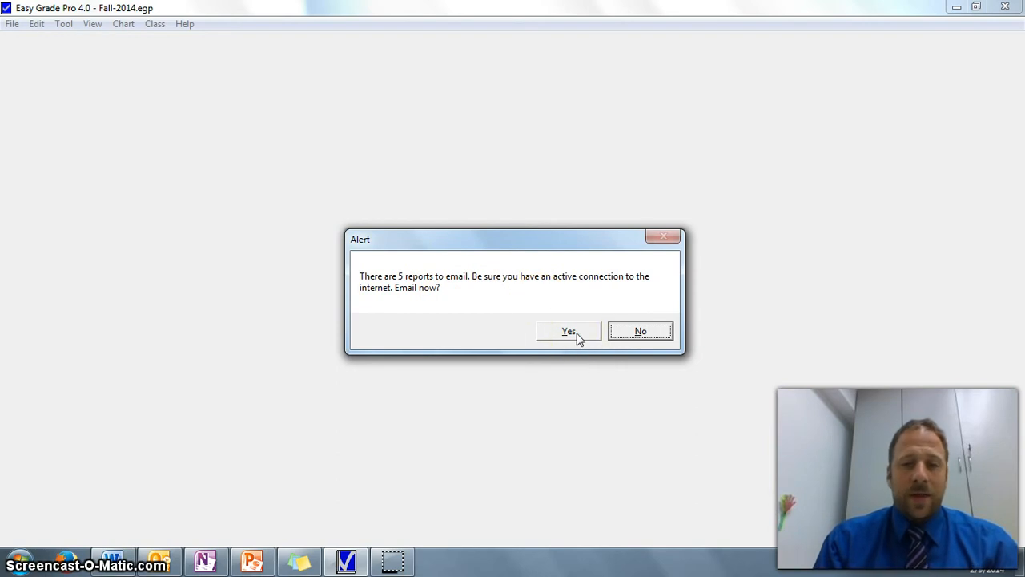
left_click(642, 331)
Switch to Outlook and open the newest inbox message containing the emailed student progress report
left_click(956, 7)
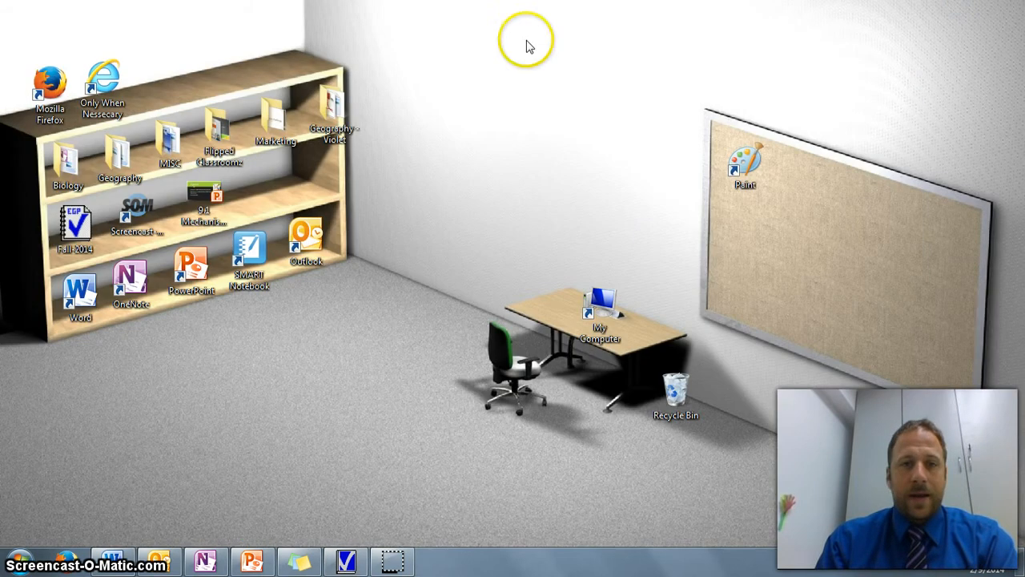
left_click(160, 559)
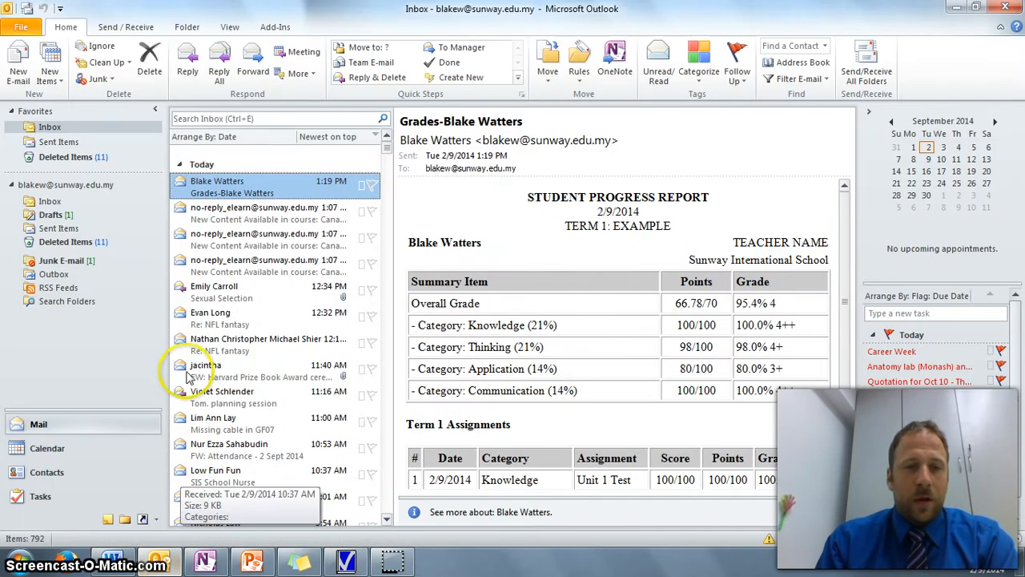
double_click(225, 189)
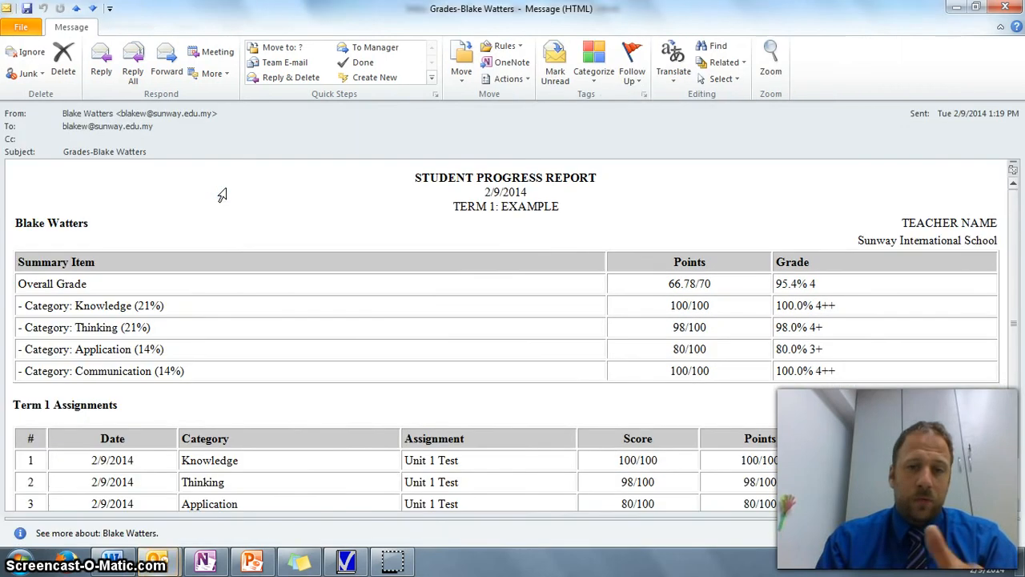
Review the grade summary and Term 1 assignments in the emailed report, close the message, and minimize Outlook
left_click_drag(1012, 263, 1012, 310)
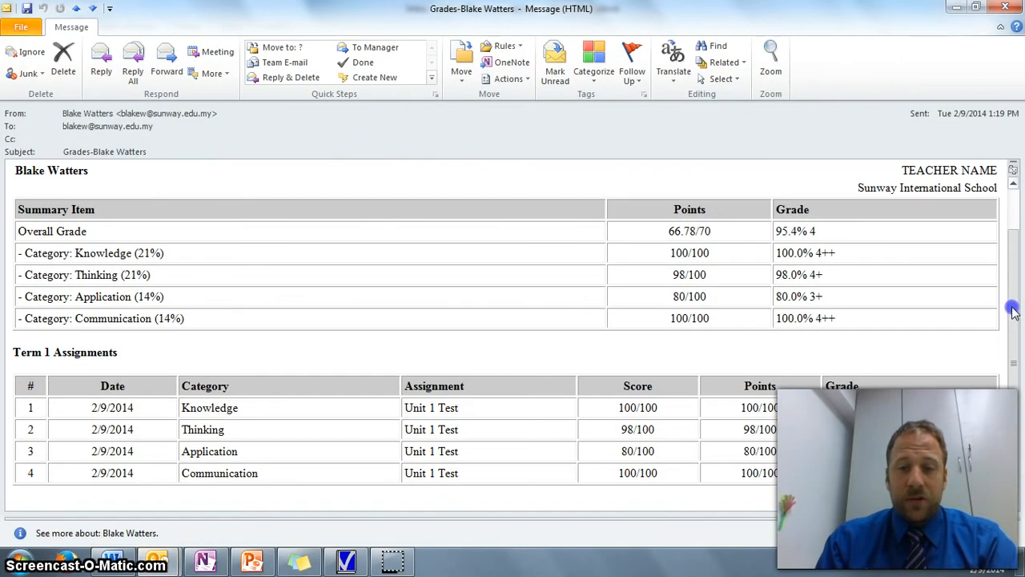
left_click_drag(1017, 360, 1013, 251)
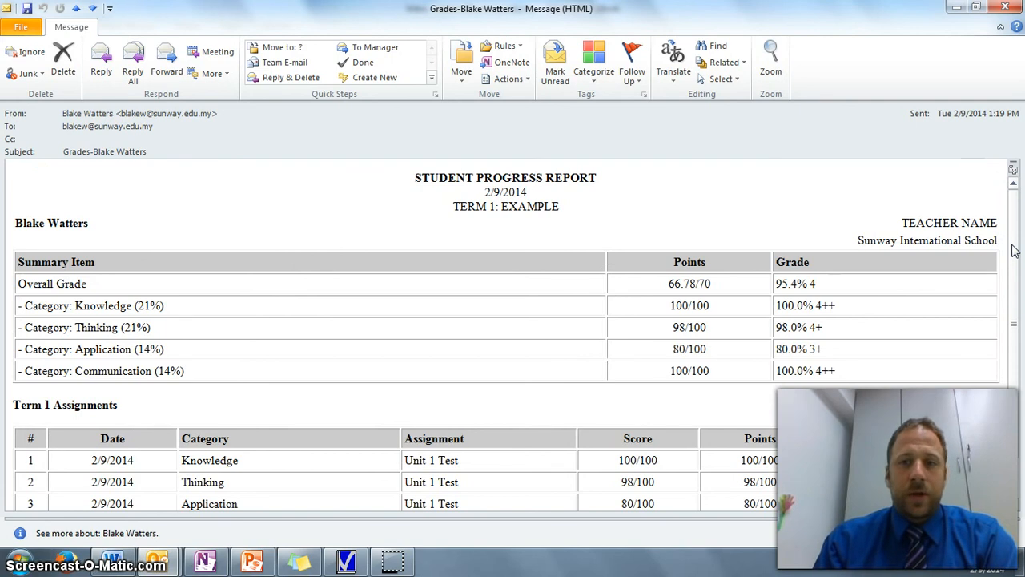
left_click_drag(1015, 253, 1013, 331)
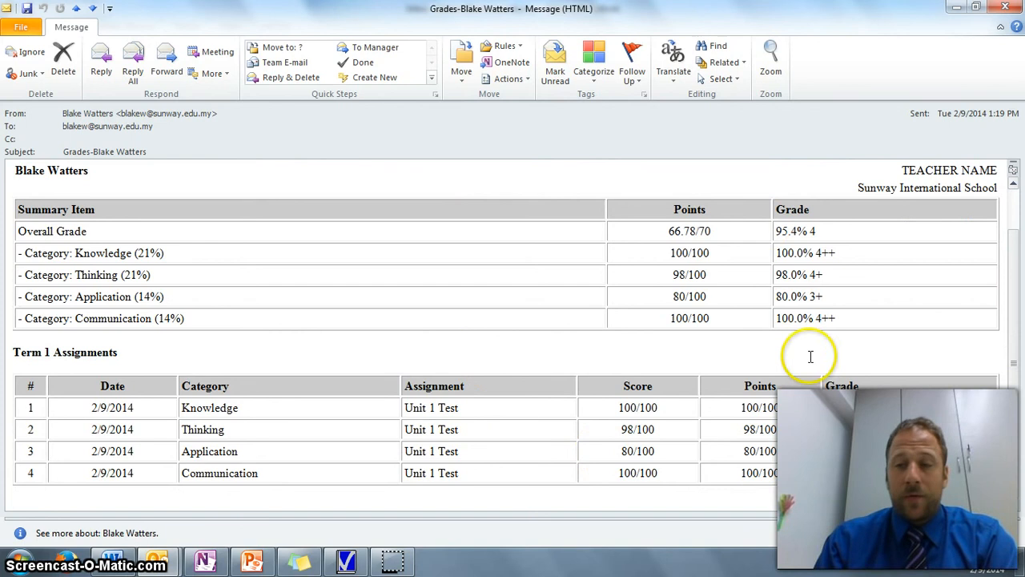
left_click_drag(1015, 418, 1013, 326)
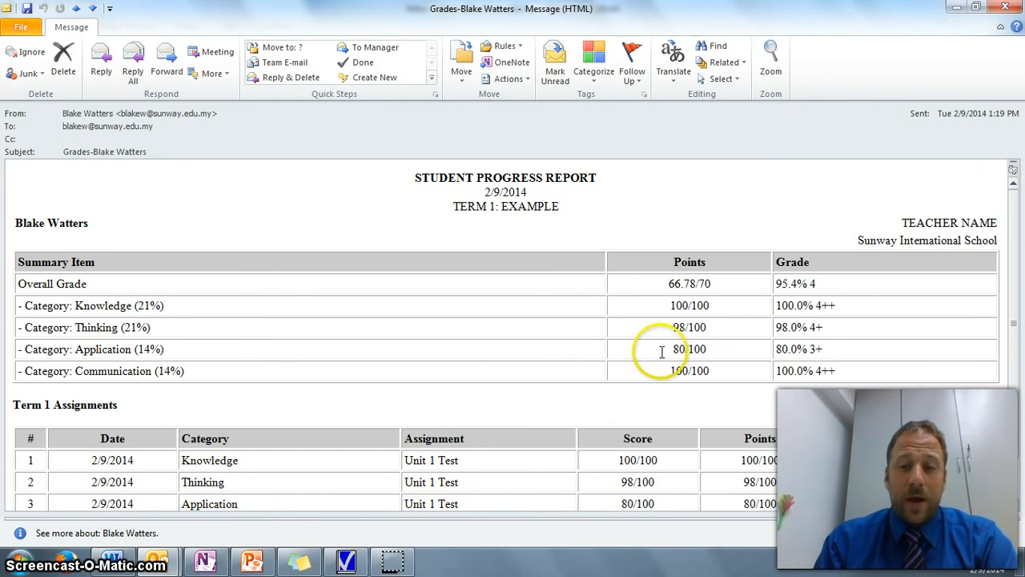
left_click_drag(1013, 330, 1015, 397)
left_click(1005, 7)
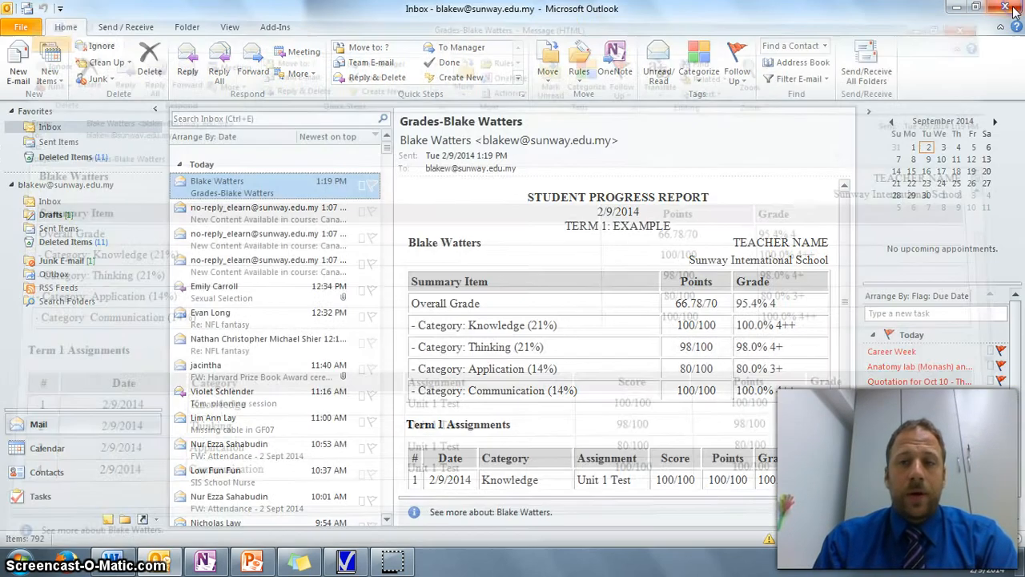
left_click(958, 8)
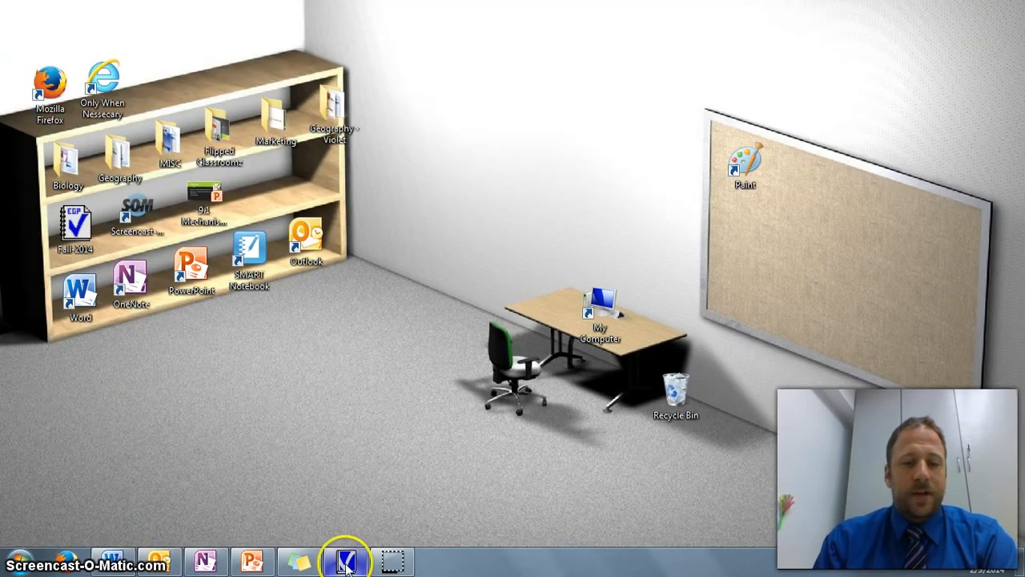